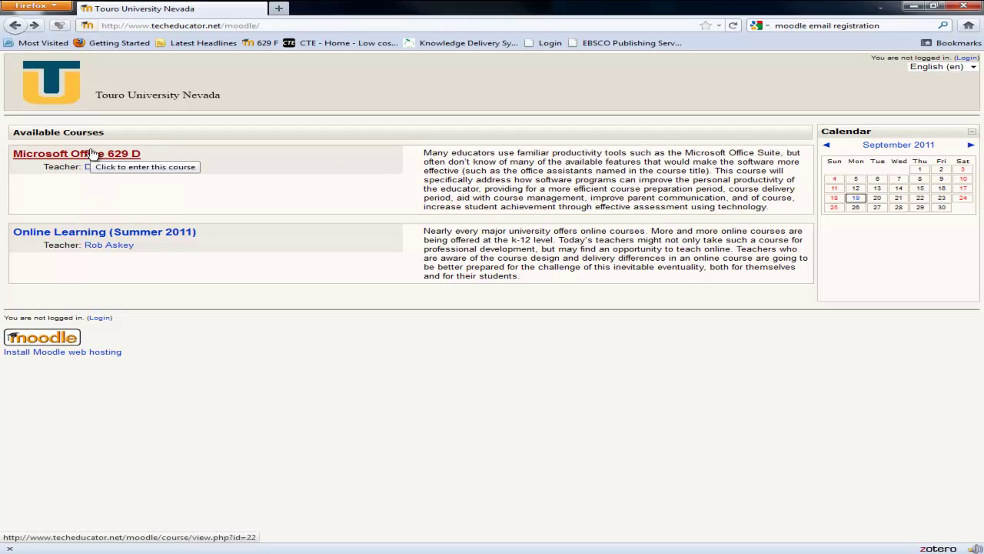
Follow the Microsoft Office 629 D course link to reach the Moodle login page.
click(137, 156)
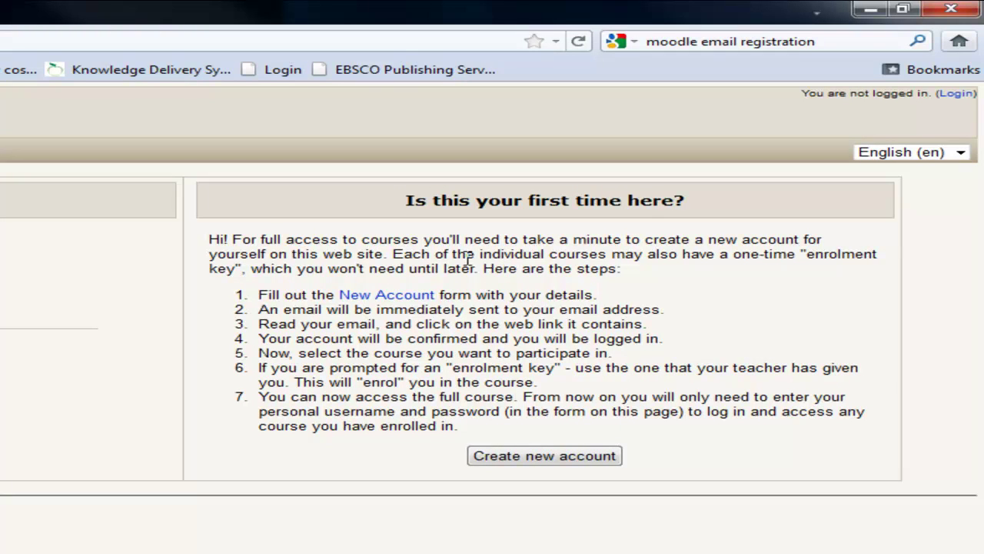
Start a new account, enter a username, and type a password with Unmask ticked to show it.
click(385, 297)
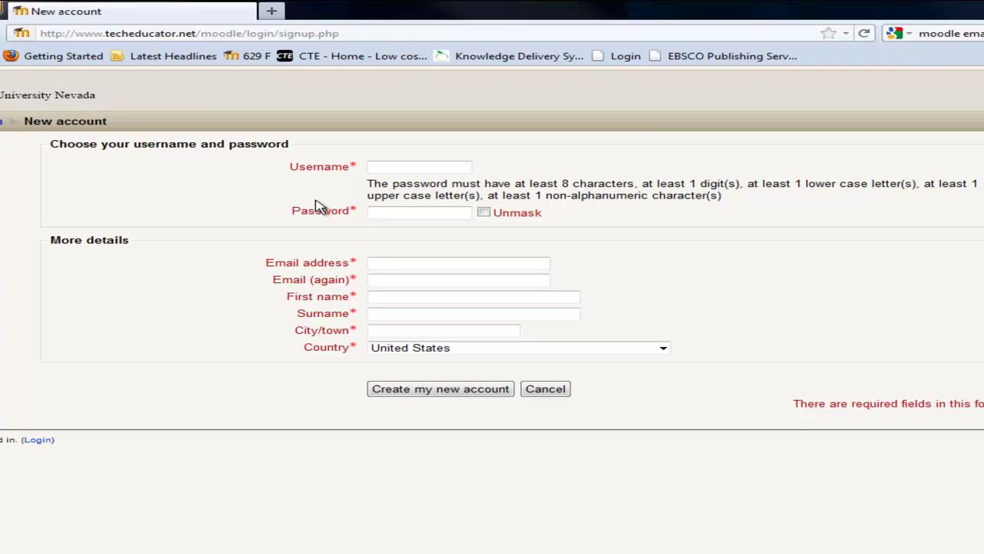
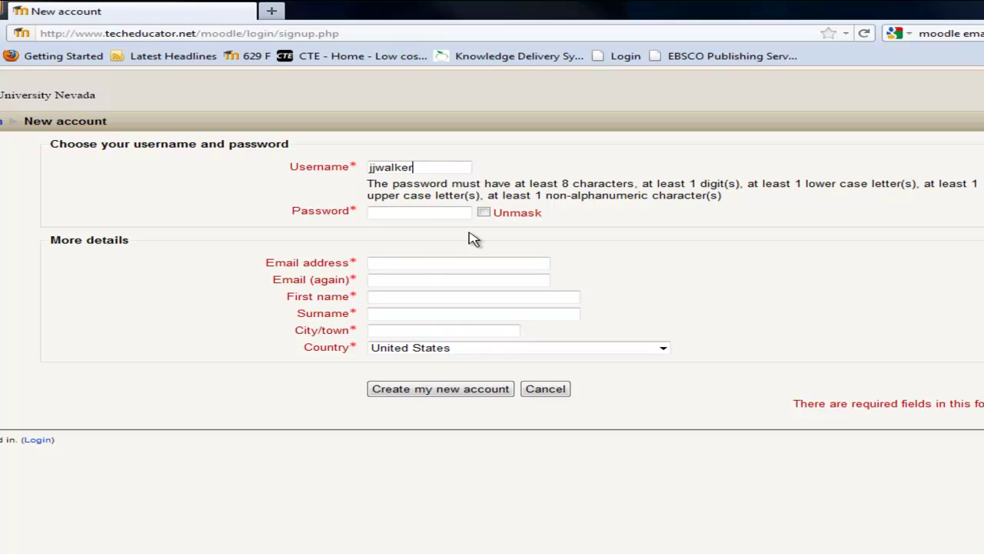
click(484, 213)
click(411, 213)
drag(368, 183, 735, 200)
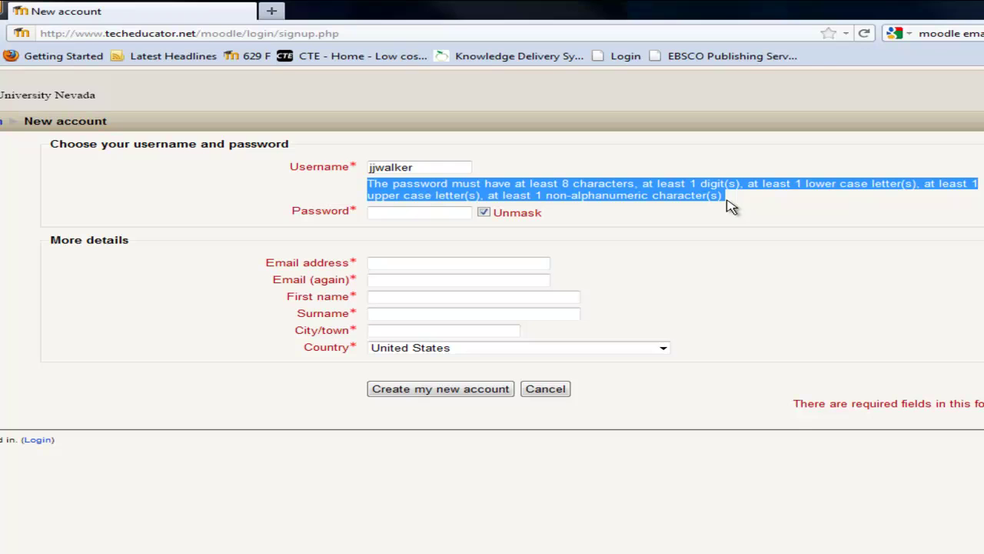
click(727, 199)
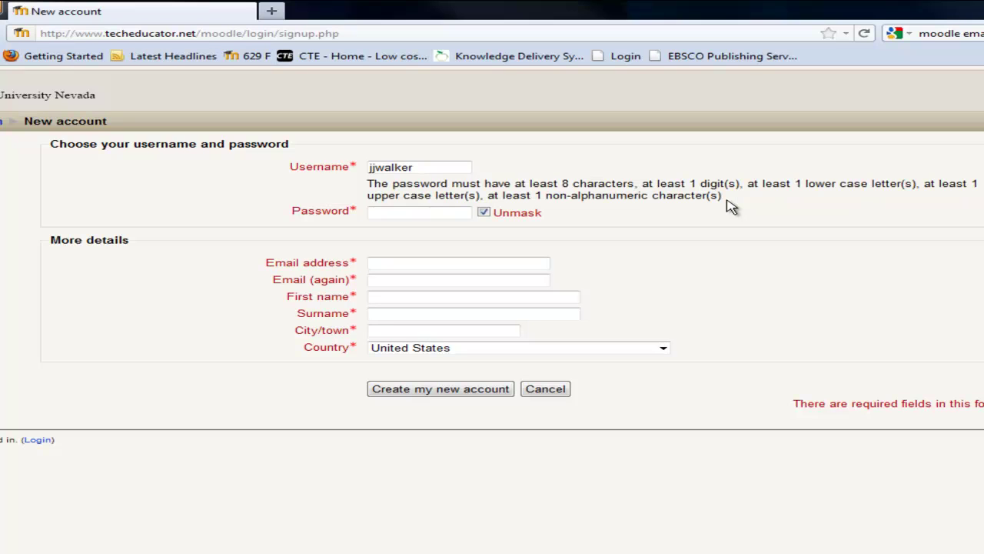
click(422, 213)
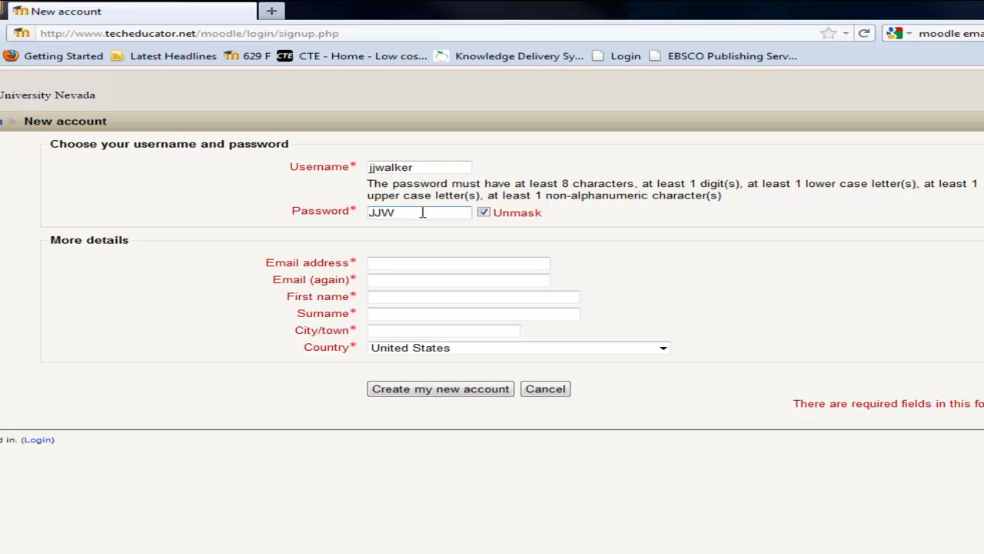
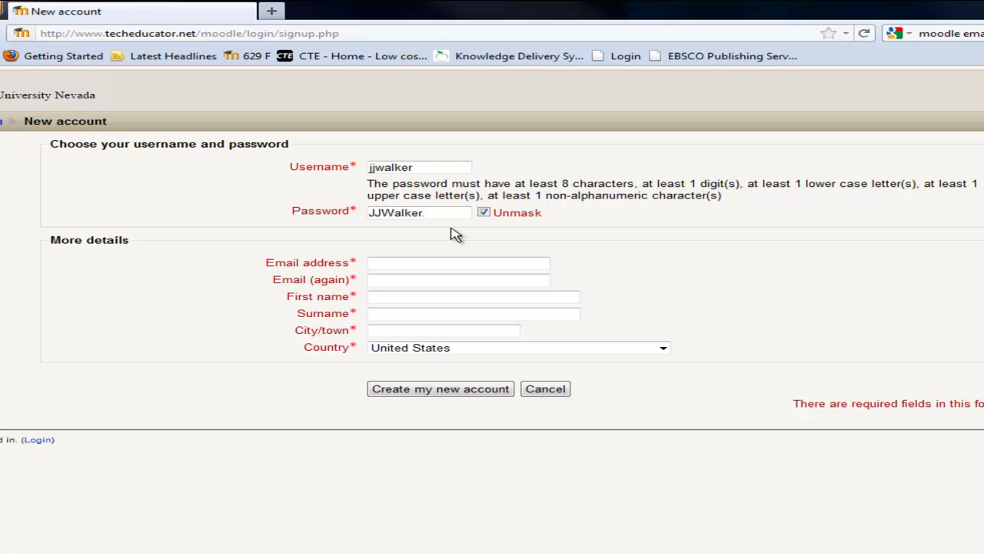
Enter the account e-mail address in both the Email address and Email (again) fields.
click(428, 260)
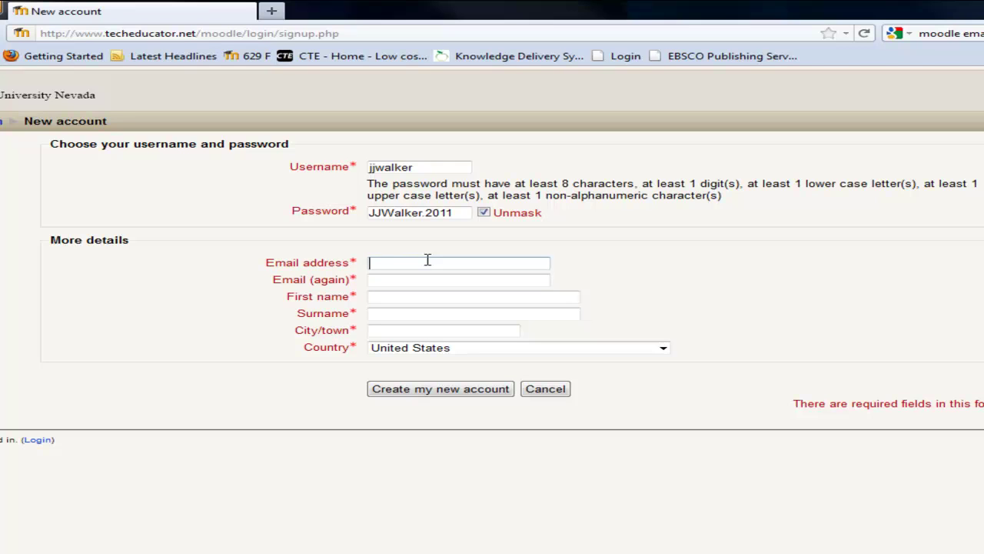
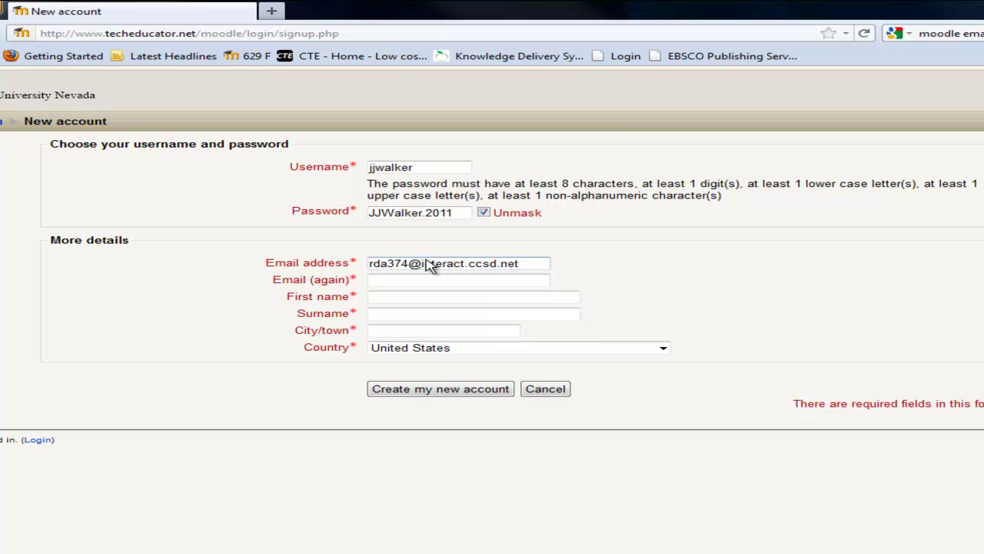
click(428, 280)
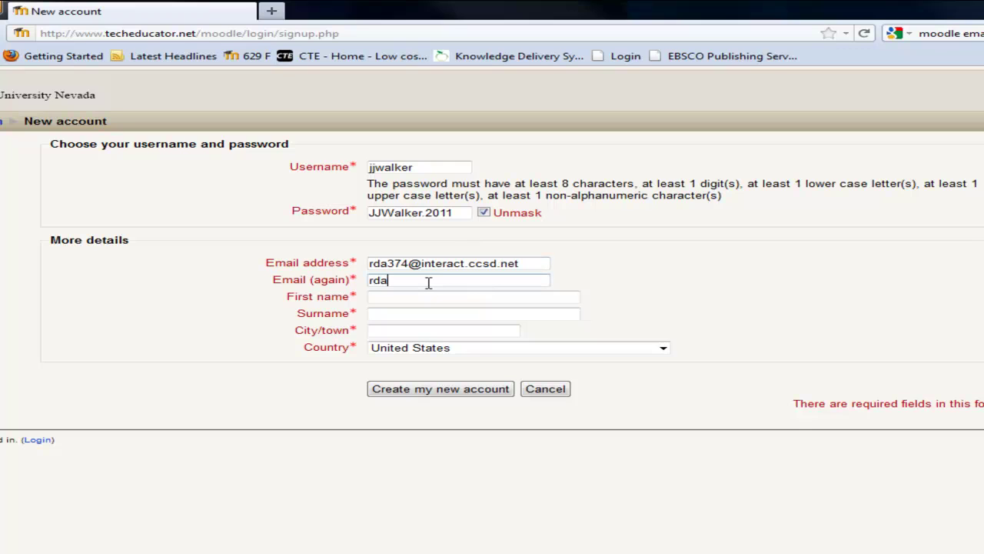
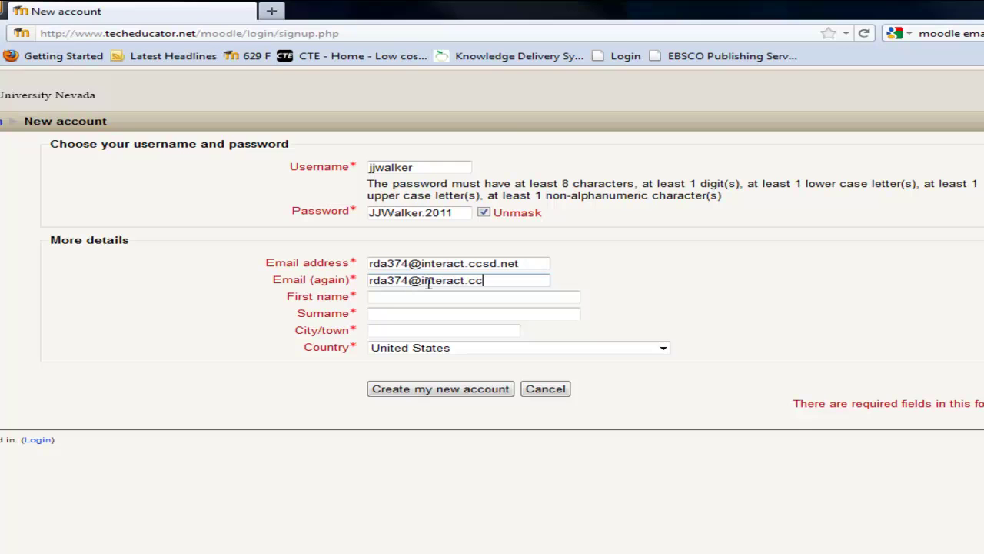
click(381, 297)
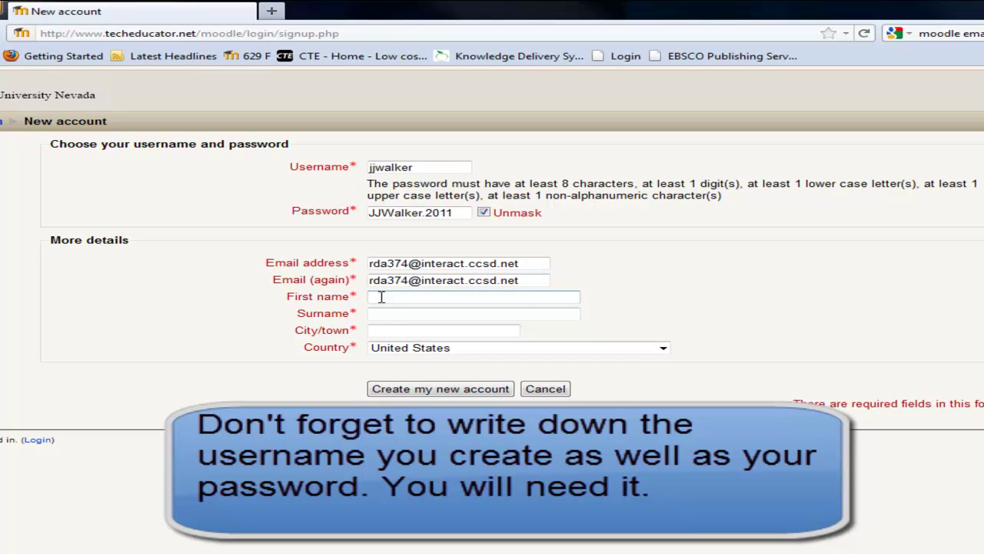
Fill in the first name, corrected surname and city, then begin fixing the repeated e-mail.
click(439, 314)
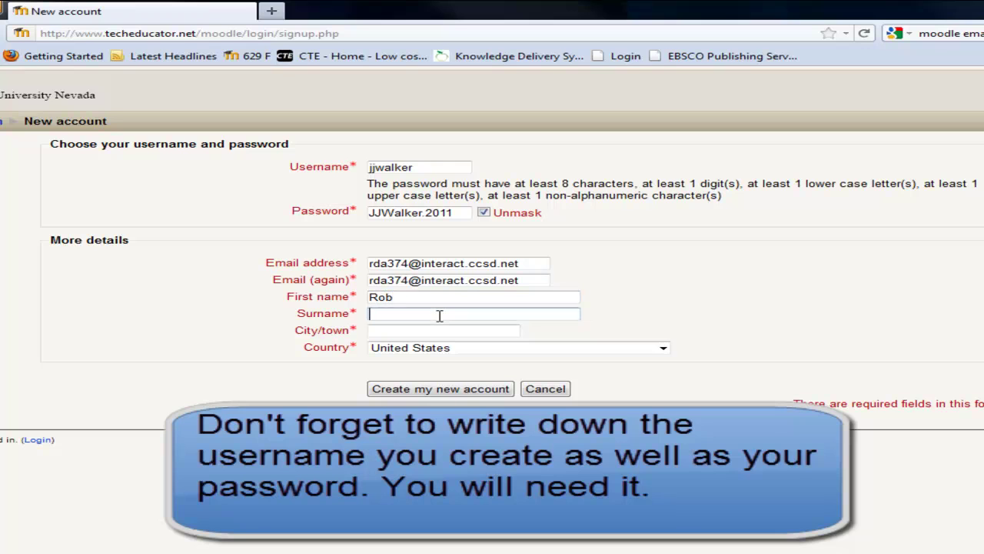
click(431, 328)
text(La)
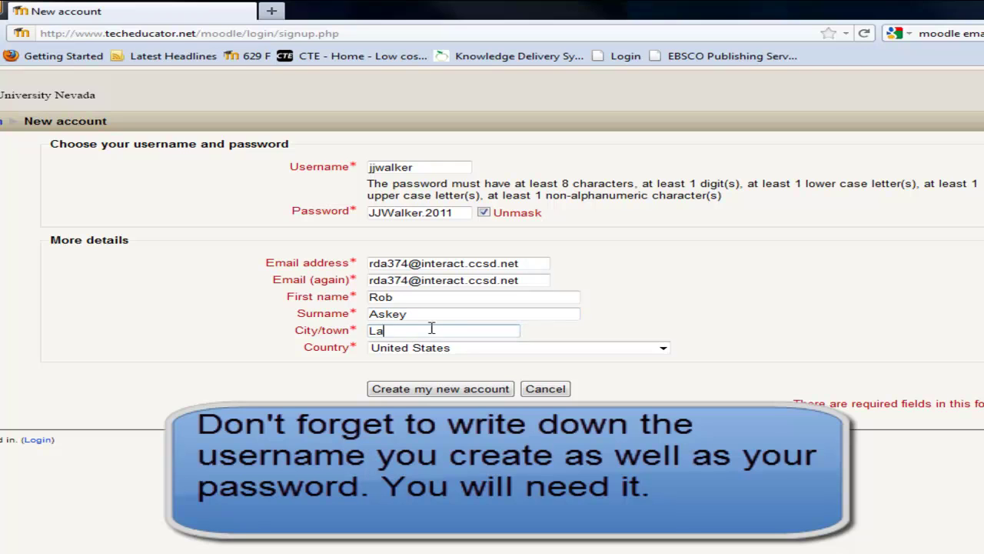
text(s Vegas)
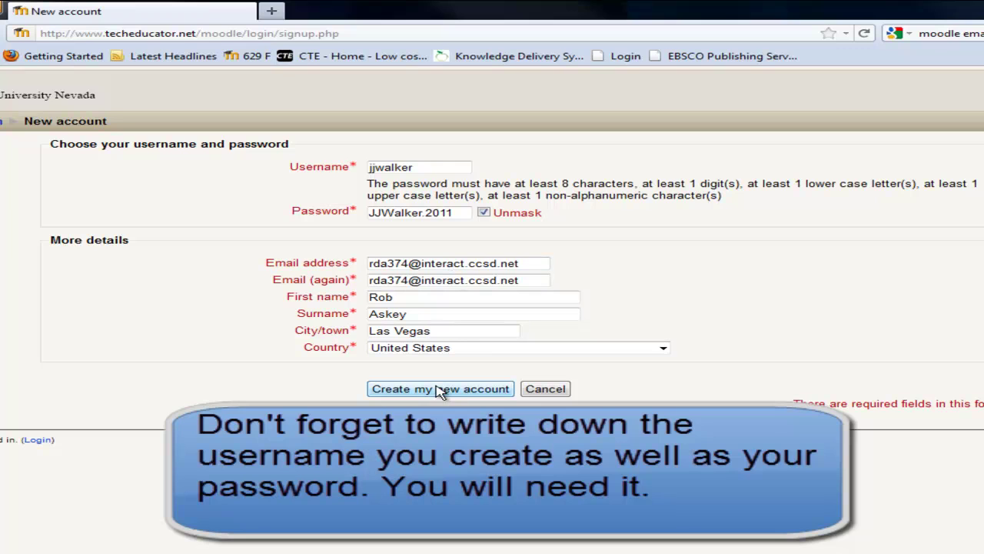
click(388, 282)
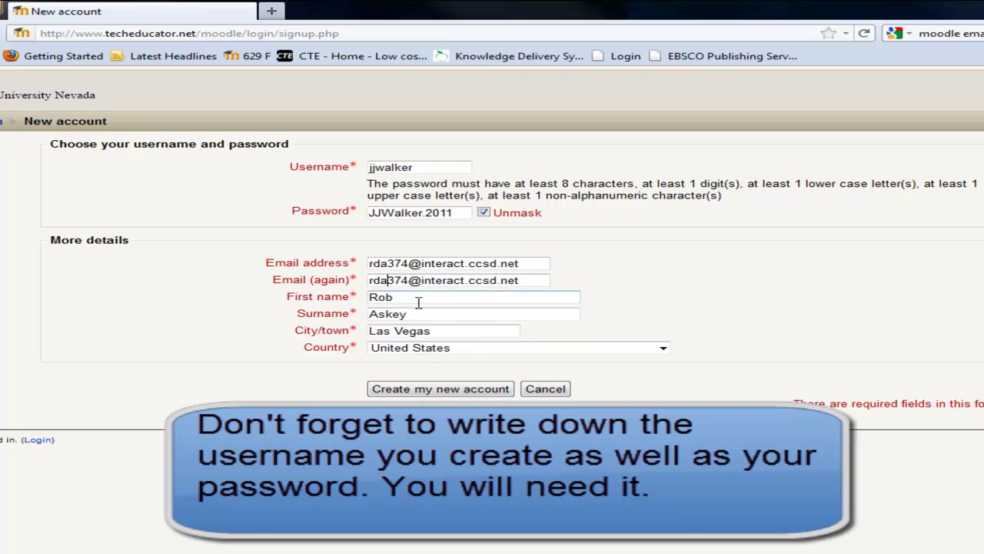
key(BackSpace)
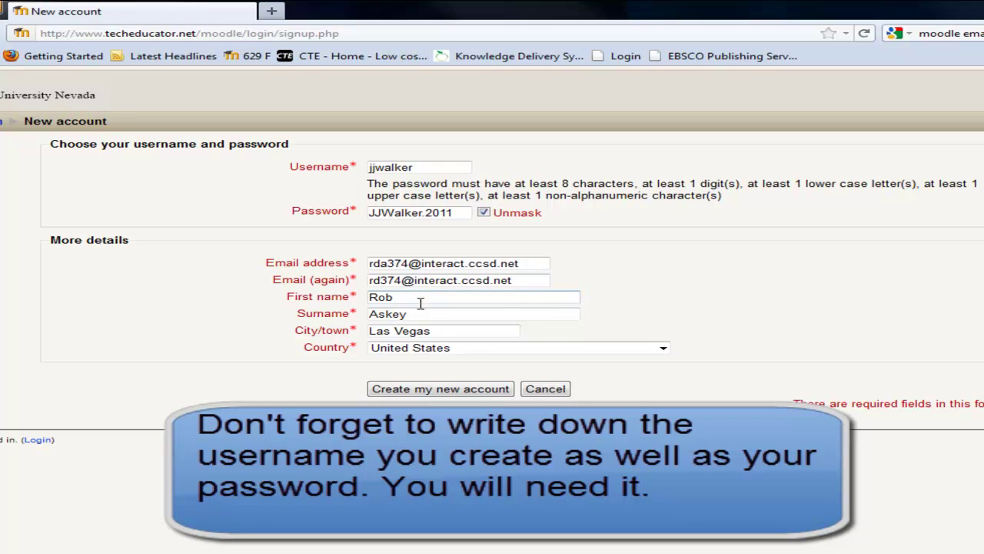
Finish the repeated e-mail fix, create the account, and continue past the confirmation notice.
text(a)
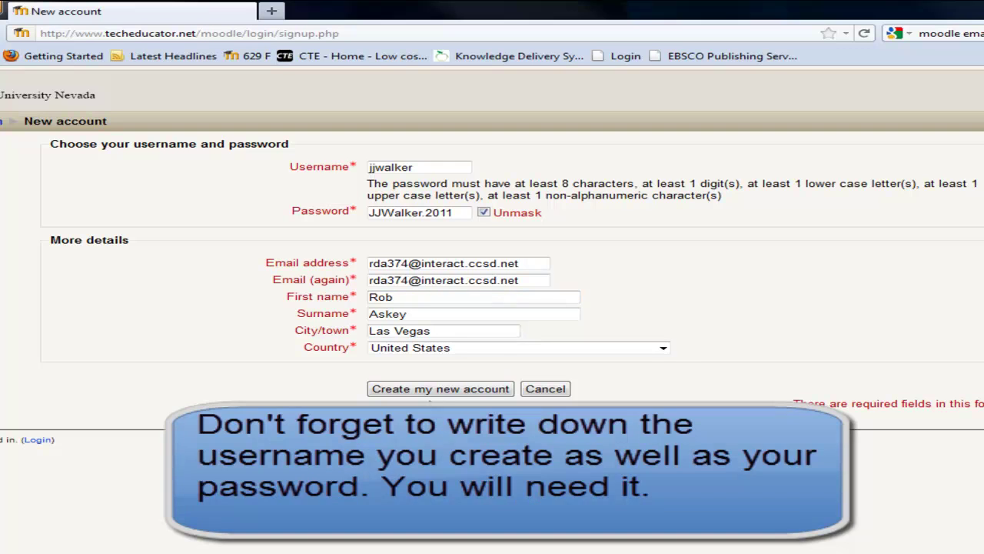
click(434, 389)
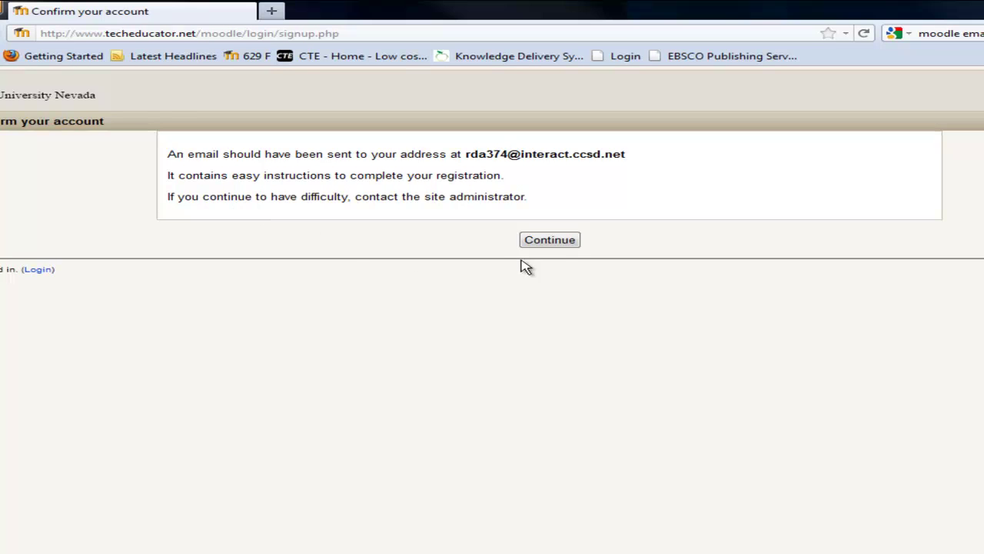
click(550, 240)
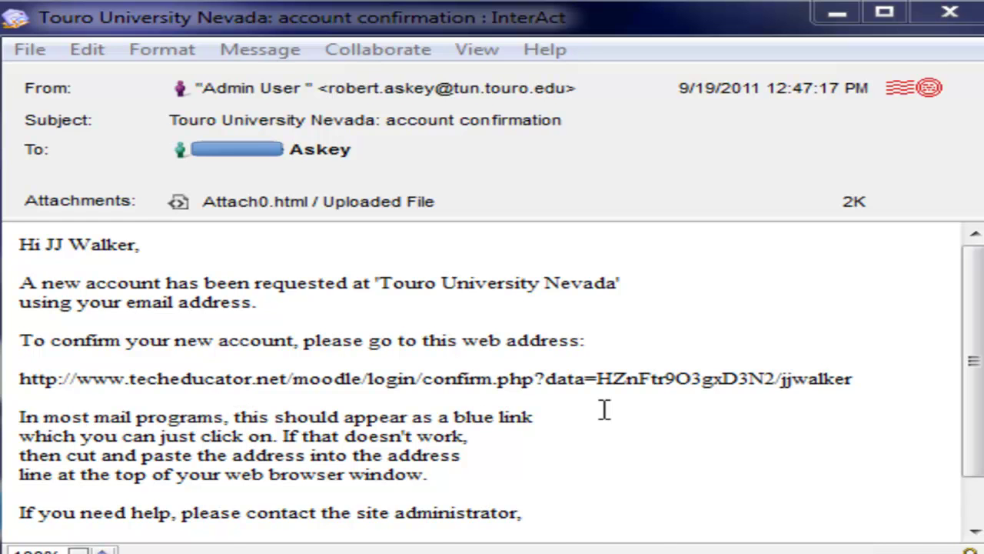
Copy the confirmation URL from the Touro University Nevada e-mail and open the link.
drag(887, 383, 4, 384)
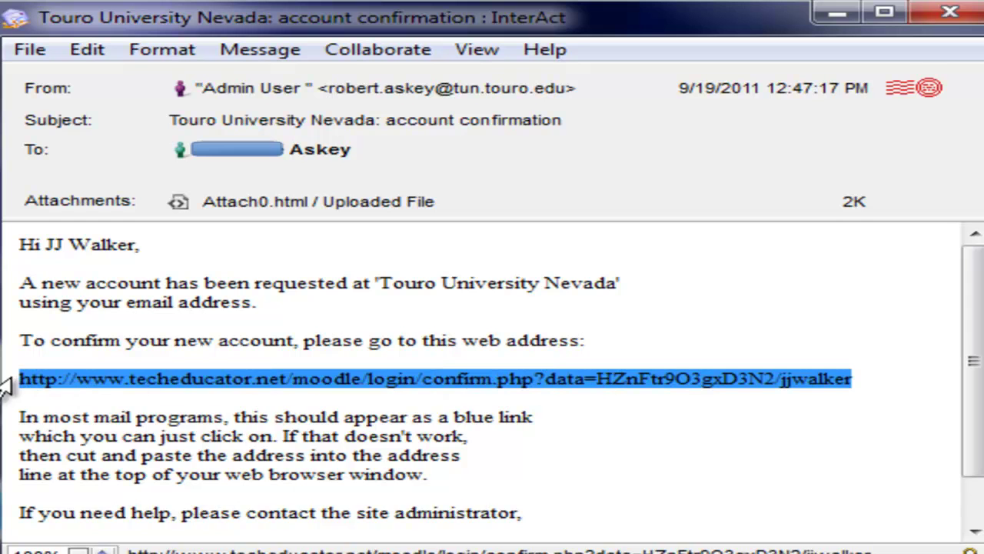
right_click(74, 382)
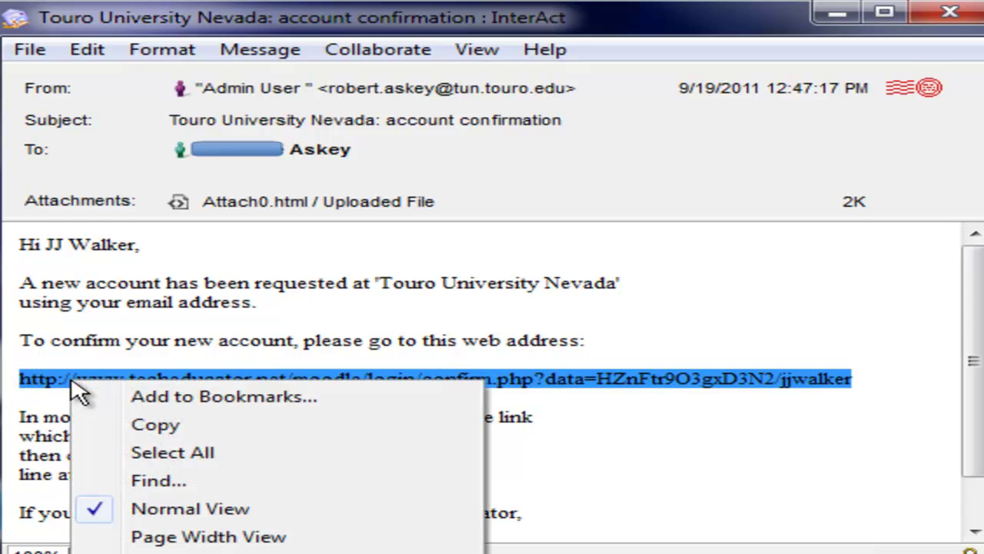
click(147, 427)
click(290, 397)
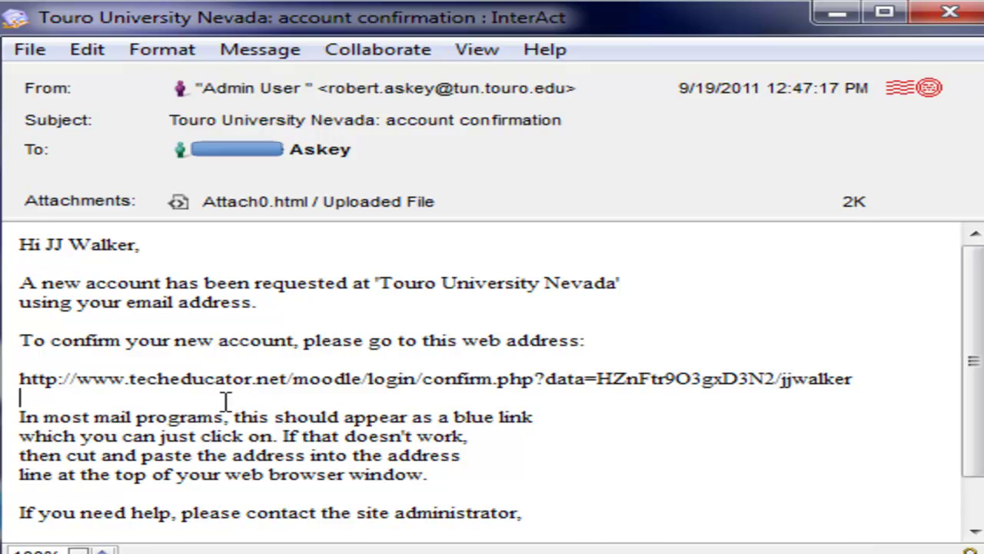
double_click(252, 393)
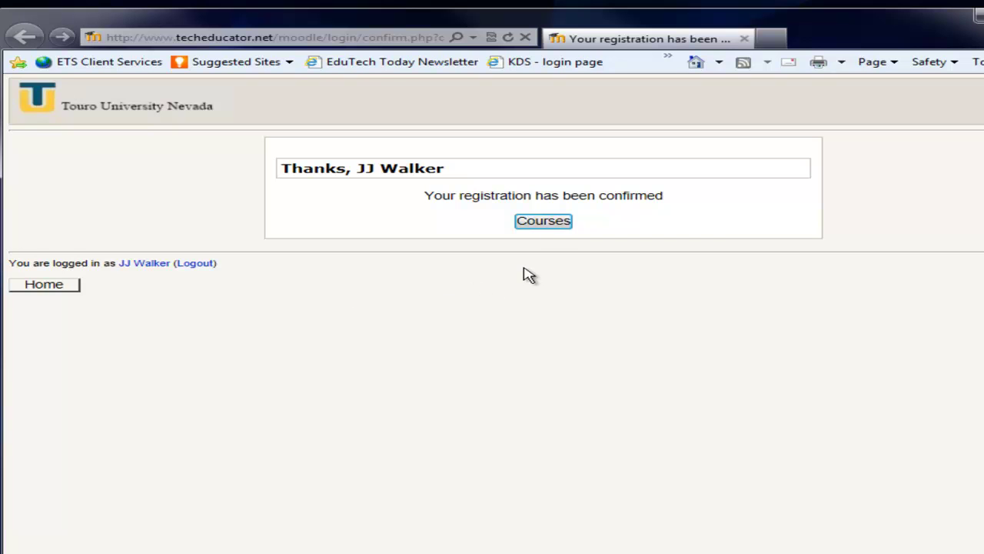
Go from the registration-confirmed page to the Courses list.
click(548, 226)
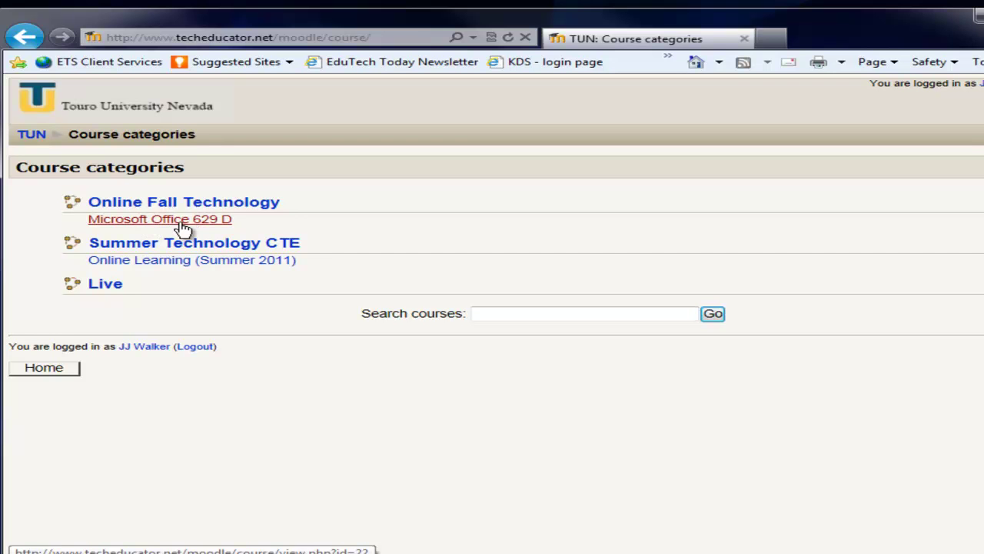
Choose Microsoft Office 629 D under Online Fall Technology and confirm enrolment with Yes.
click(181, 228)
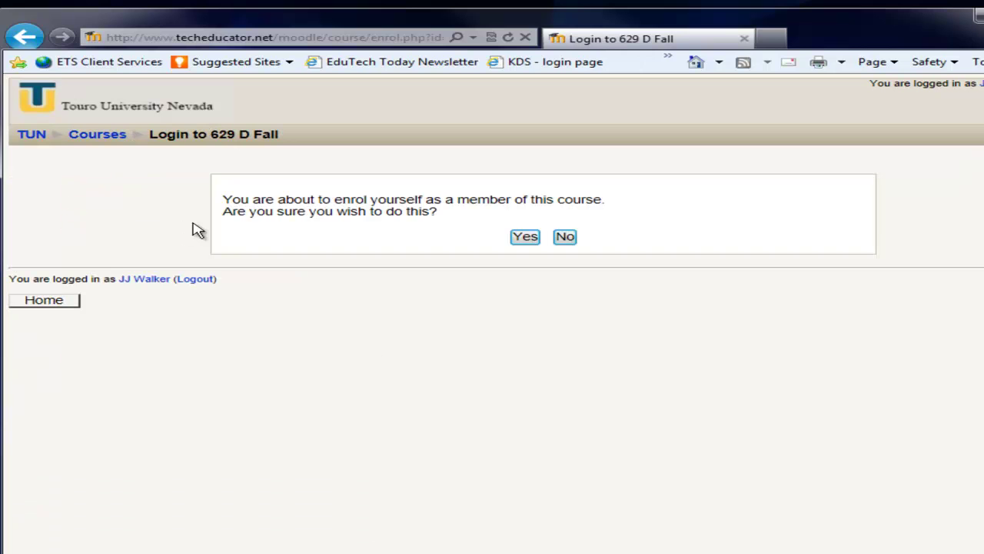
click(525, 236)
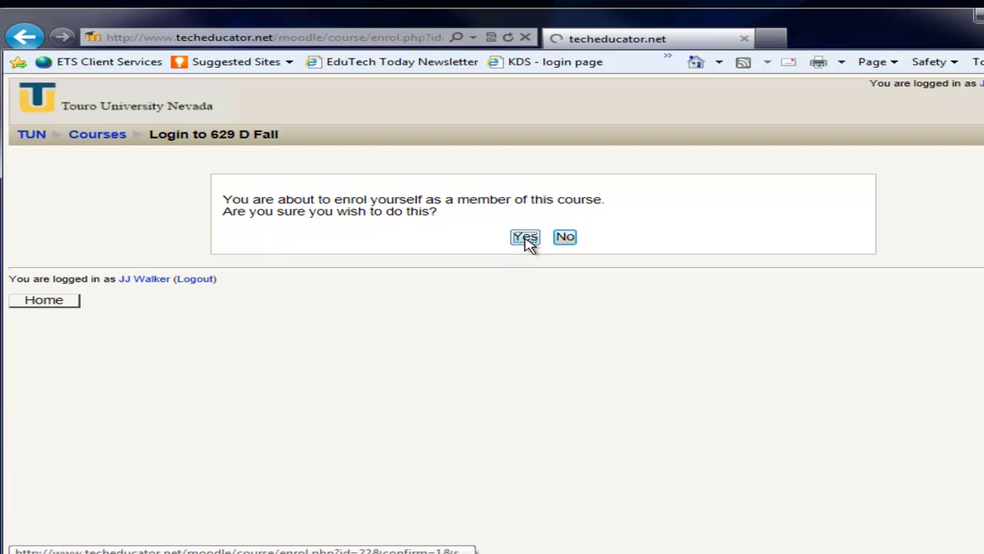